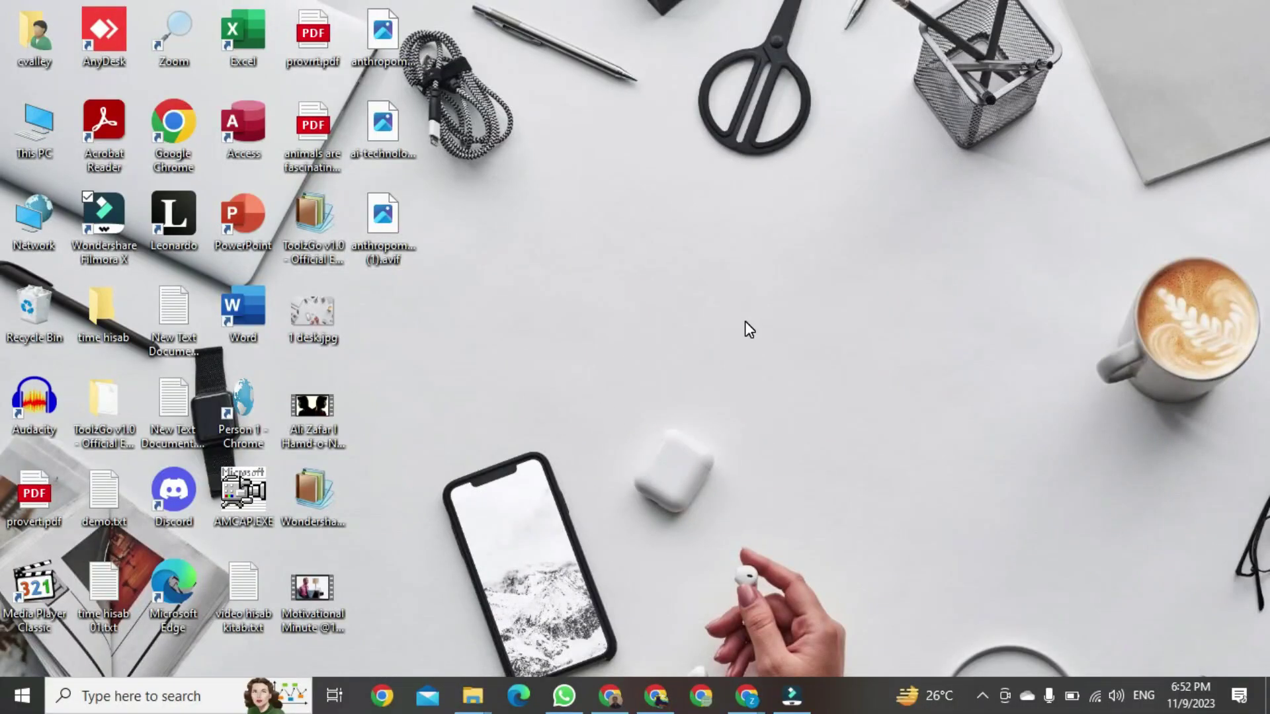
Bring up the Janitor AI male explore page to locate the Megumi Fushiguro card
{"action": "left_click", "coordinate": [610, 697]}
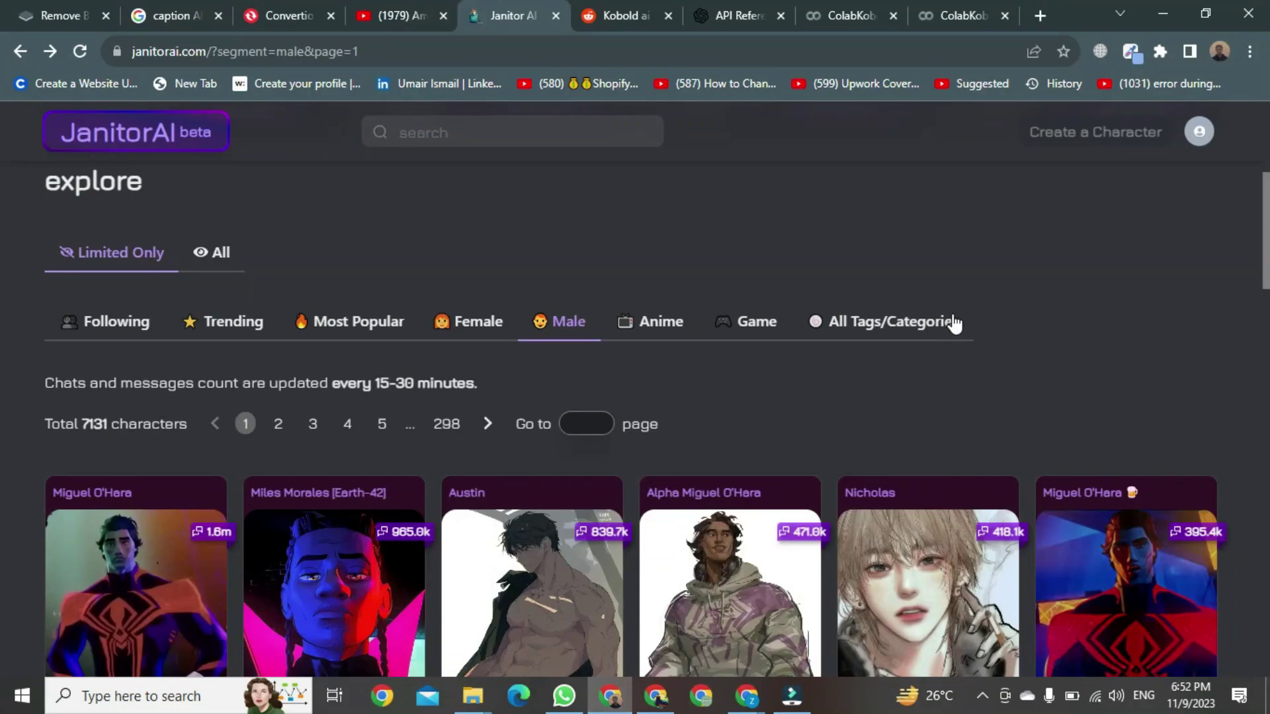
{"action": "scroll", "coordinate": [956, 325], "scroll_direction": "down", "scroll_amount": 3}
{"action": "scroll", "coordinate": [956, 325], "scroll_direction": "down", "scroll_amount": 3}
{"action": "scroll", "coordinate": [954, 324], "scroll_direction": "down", "scroll_amount": 2}
{"action": "scroll", "coordinate": [955, 325], "scroll_direction": "down", "scroll_amount": 2}
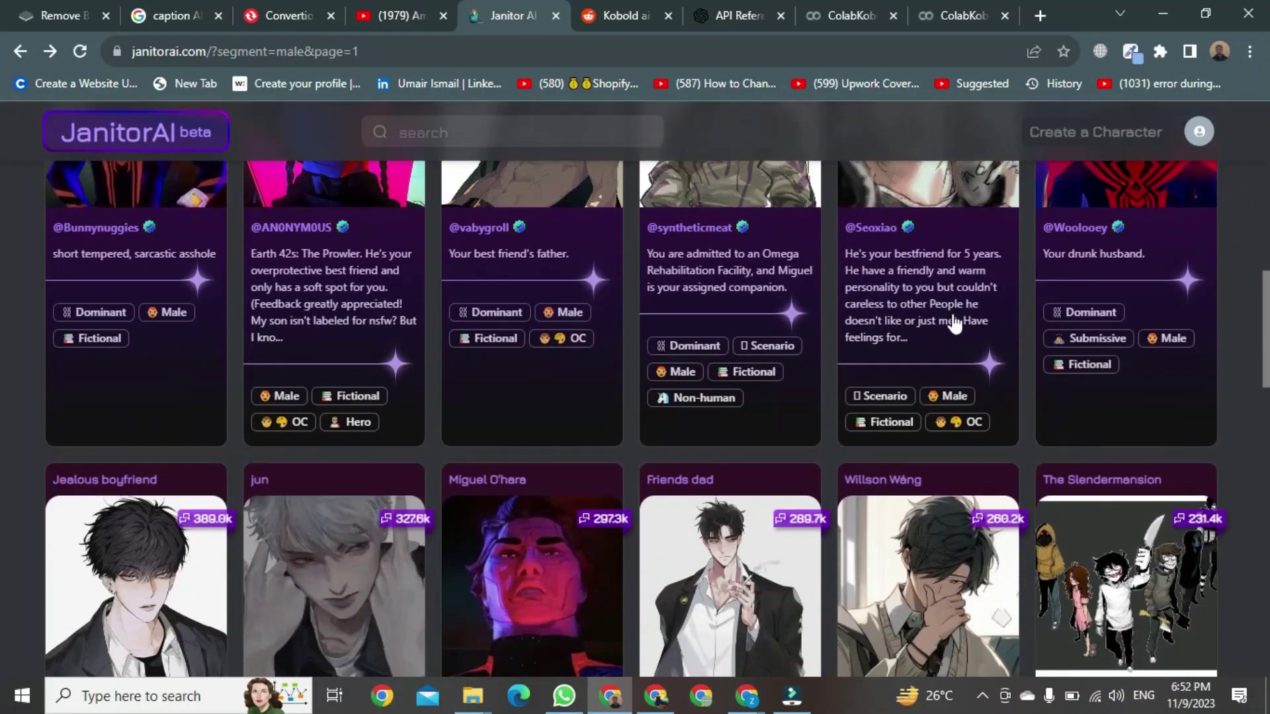
{"action": "scroll", "coordinate": [956, 324], "scroll_direction": "down", "scroll_amount": 3}
{"action": "scroll", "coordinate": [955, 324], "scroll_direction": "down", "scroll_amount": 3}
{"action": "scroll", "coordinate": [956, 324], "scroll_direction": "down", "scroll_amount": 2}
{"action": "scroll", "coordinate": [955, 325], "scroll_direction": "down", "scroll_amount": 2}
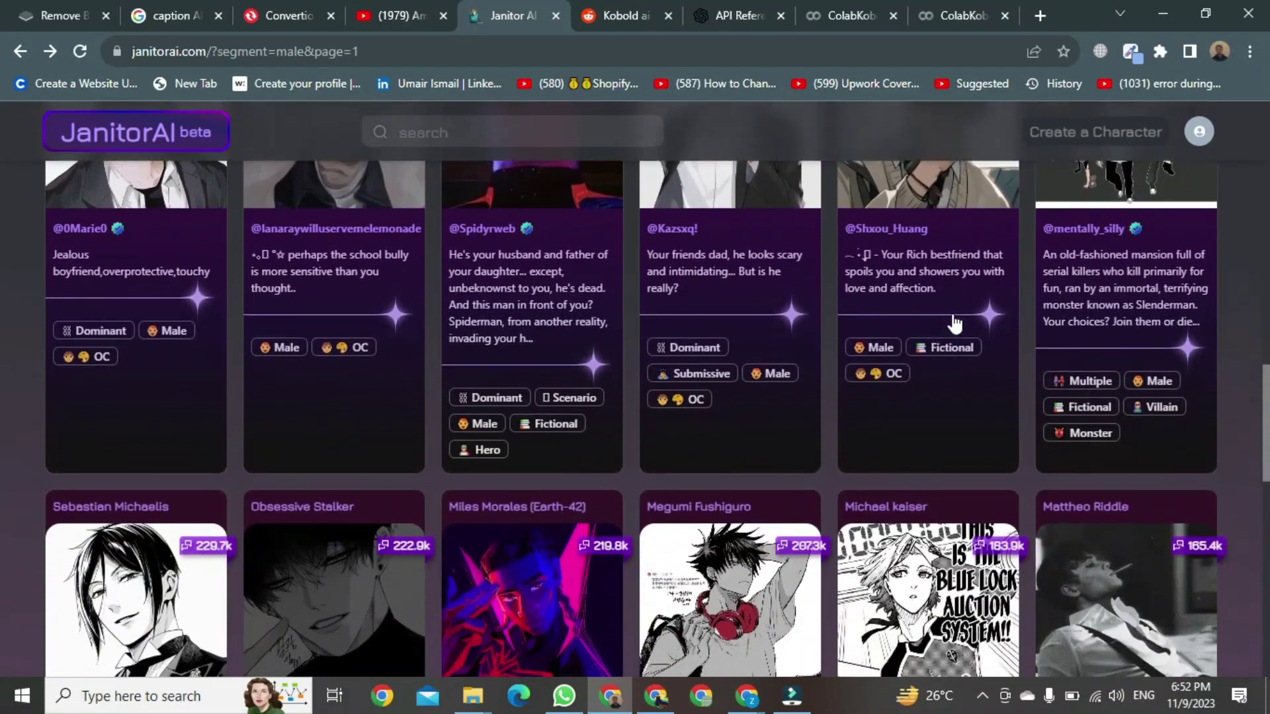
{"action": "scroll", "coordinate": [955, 324], "scroll_direction": "down", "scroll_amount": 2}
{"action": "scroll", "coordinate": [955, 325], "scroll_direction": "down", "scroll_amount": 2}
{"action": "scroll", "coordinate": [956, 325], "scroll_direction": "down", "scroll_amount": 1}
{"action": "scroll", "coordinate": [956, 324], "scroll_direction": "down", "scroll_amount": 1}
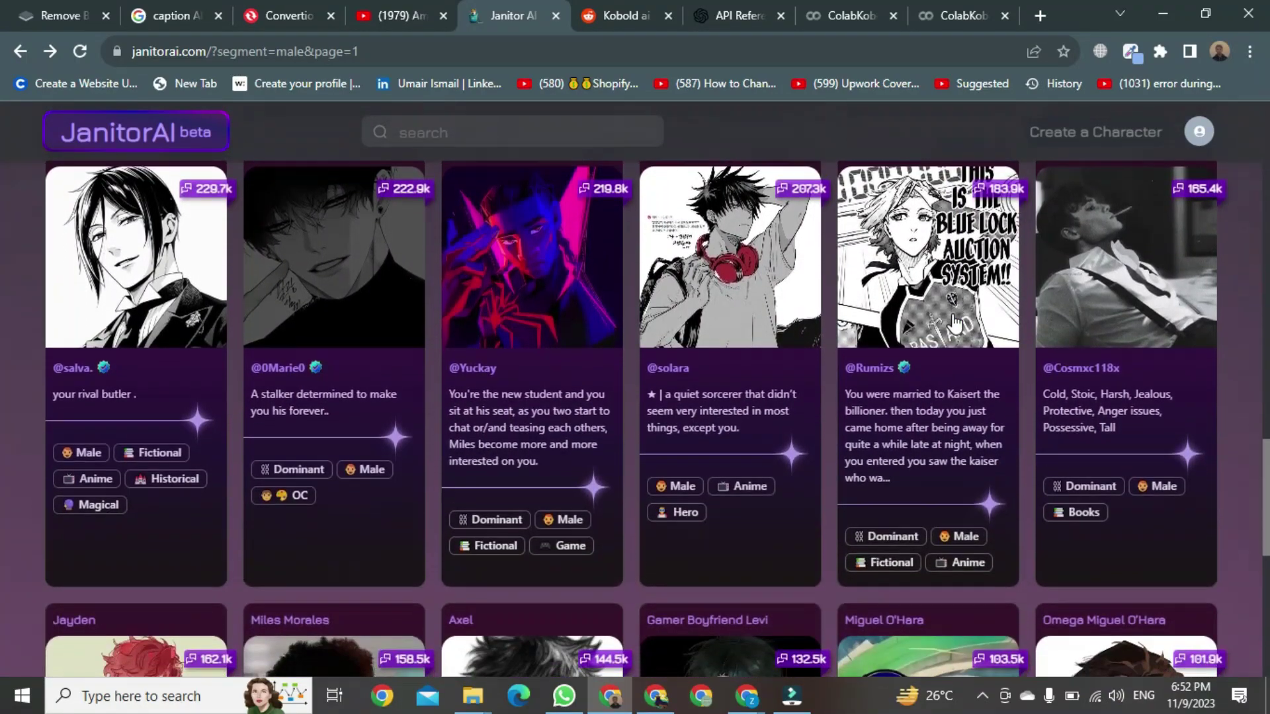
{"action": "scroll", "coordinate": [955, 324], "scroll_direction": "up", "scroll_amount": 1}
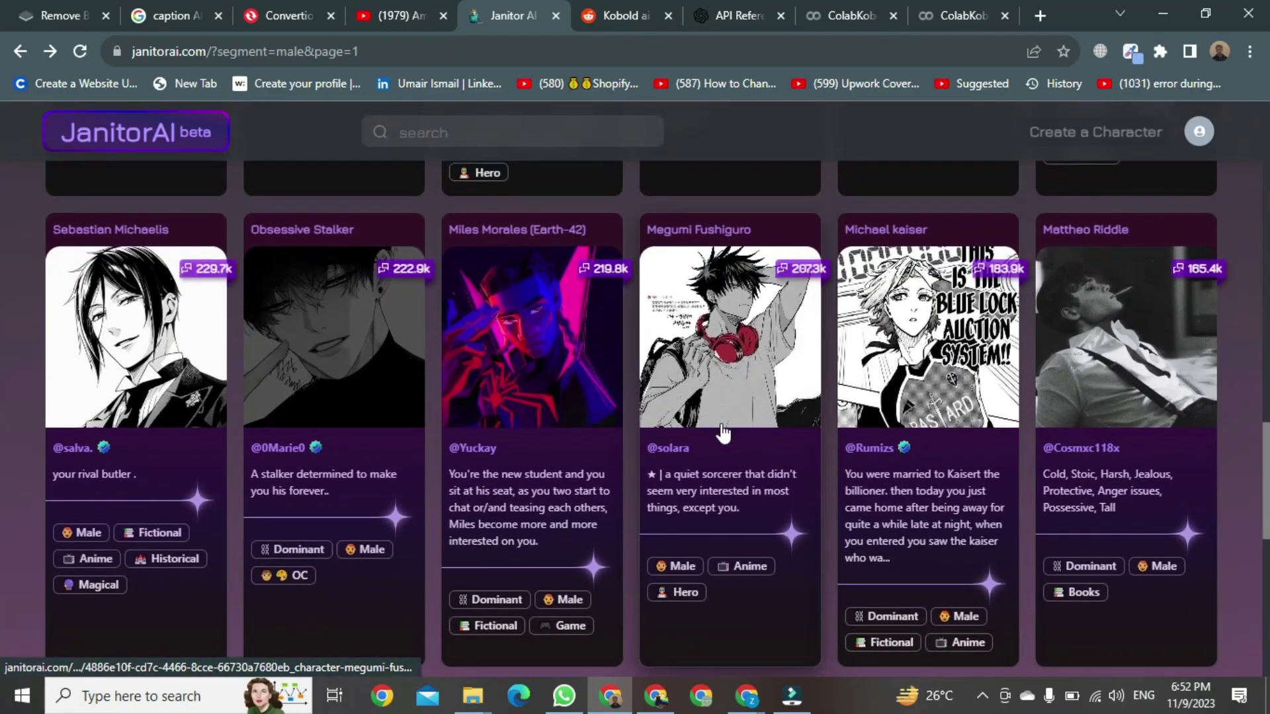
Open the Megumi Fushiguro card to view his description and tags
{"action": "left_click", "coordinate": [725, 393]}
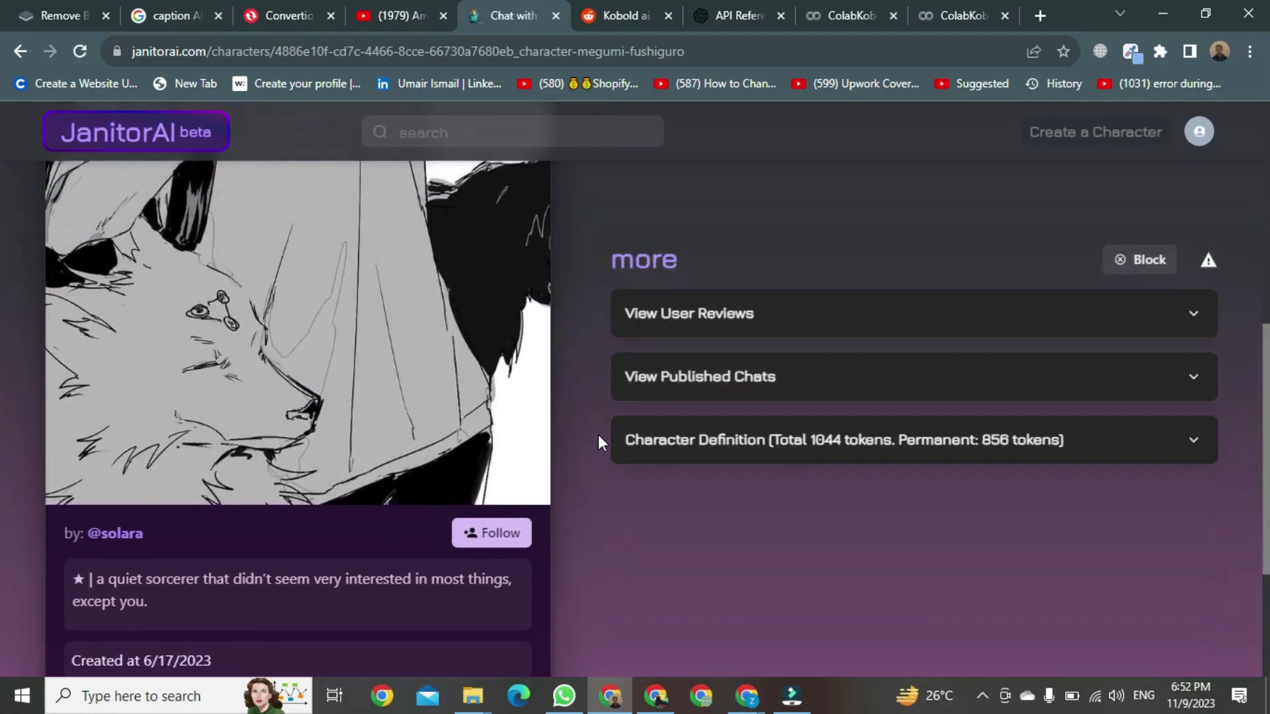
{"action": "scroll", "coordinate": [598, 434], "scroll_direction": "down", "scroll_amount": 3}
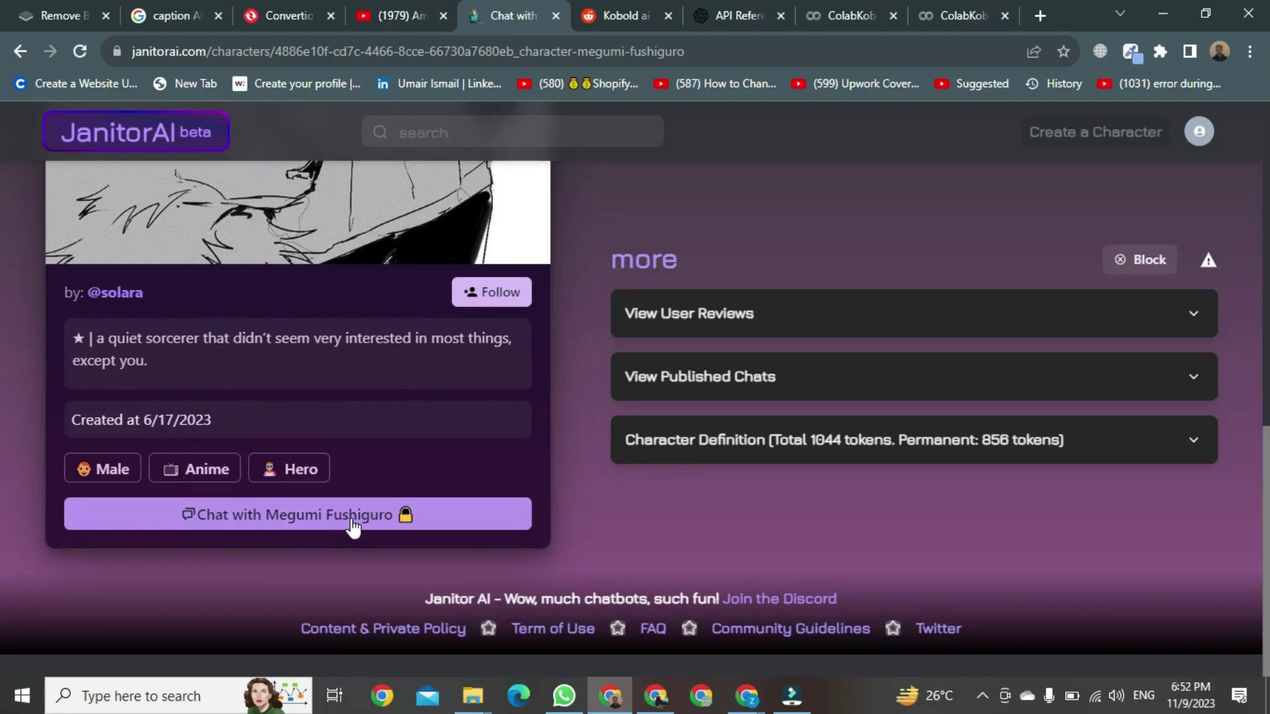
Start a Kobold-backed chat with Megumi Fushiguro
{"action": "left_click", "coordinate": [353, 524]}
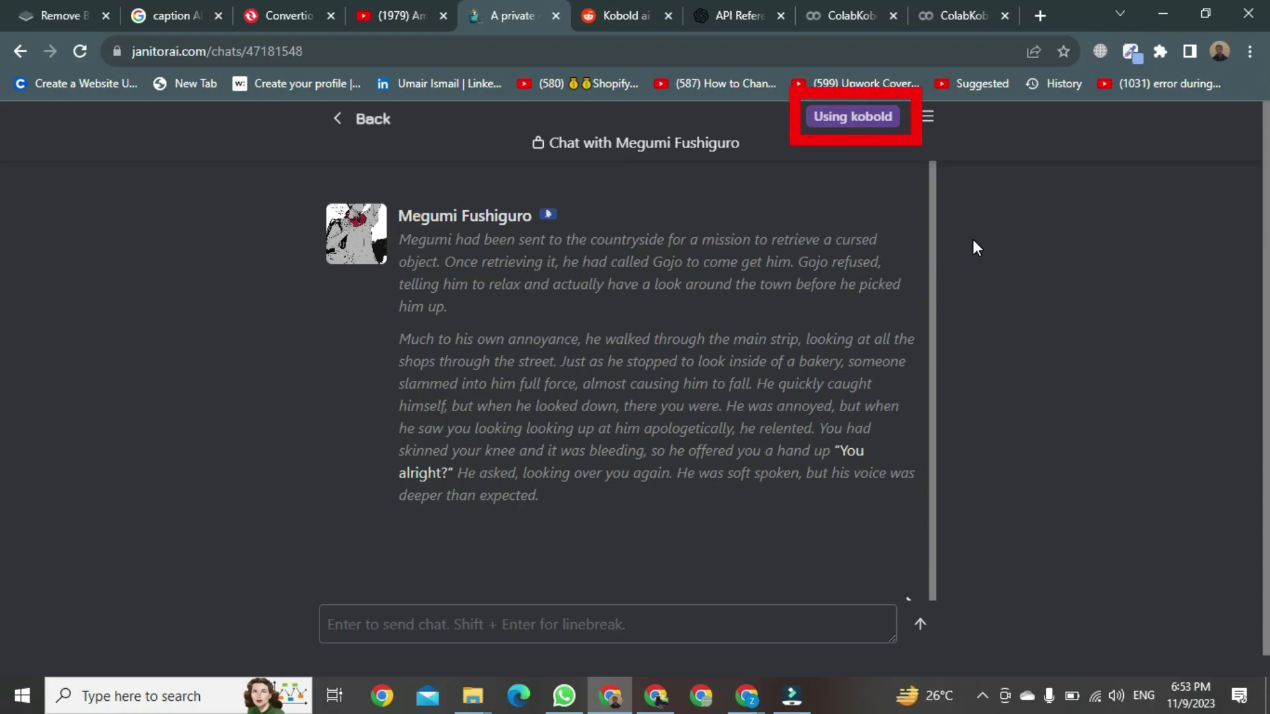
{"action": "scroll", "coordinate": [806, 297], "scroll_direction": "down", "scroll_amount": 2}
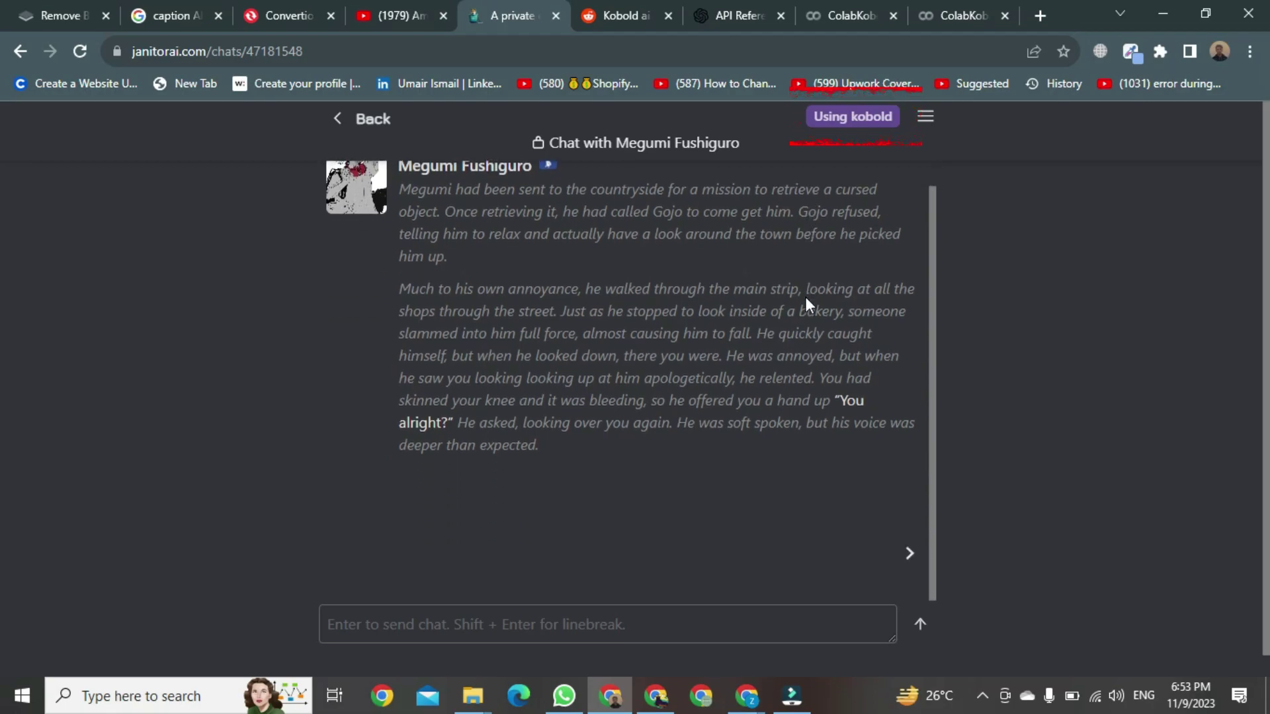
{"action": "scroll", "coordinate": [806, 297], "scroll_direction": "up", "scroll_amount": 1}
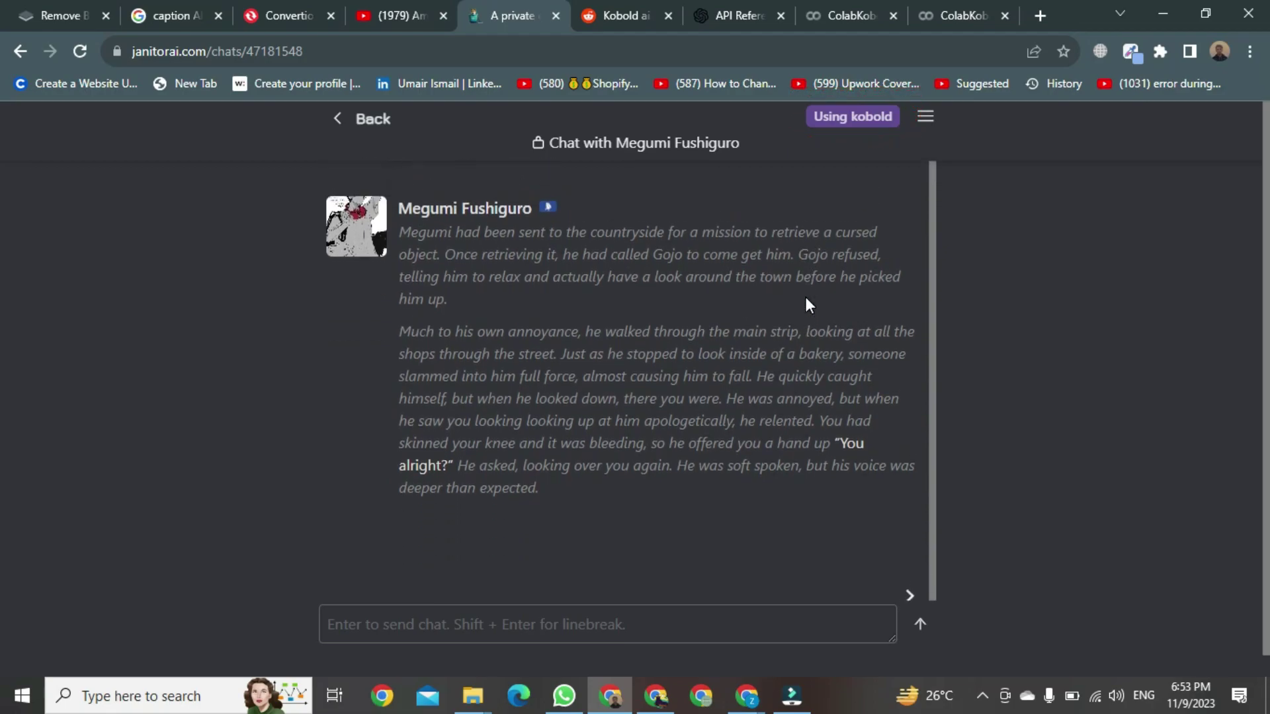
Open the chat's API settings and erase the KoboldAI API URL
{"action": "left_click", "coordinate": [838, 117]}
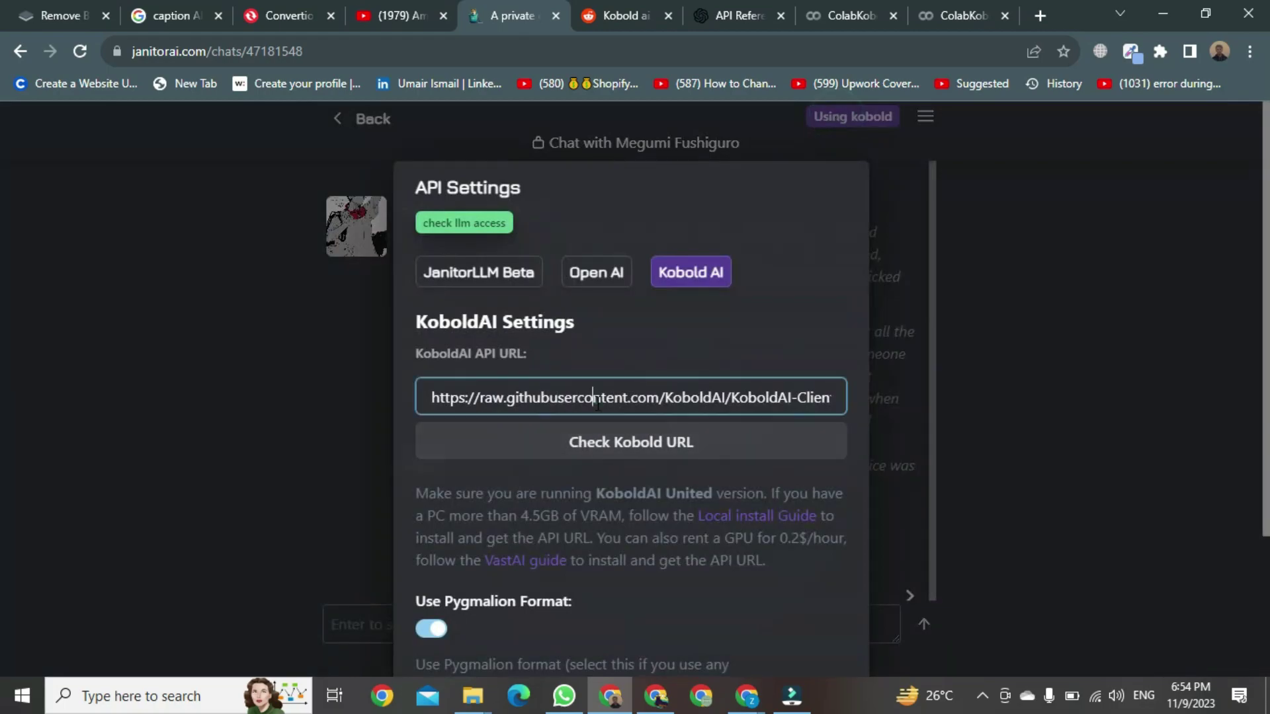
{"action": "double_click", "coordinate": [597, 397]}
{"action": "triple_click", "coordinate": [597, 397]}
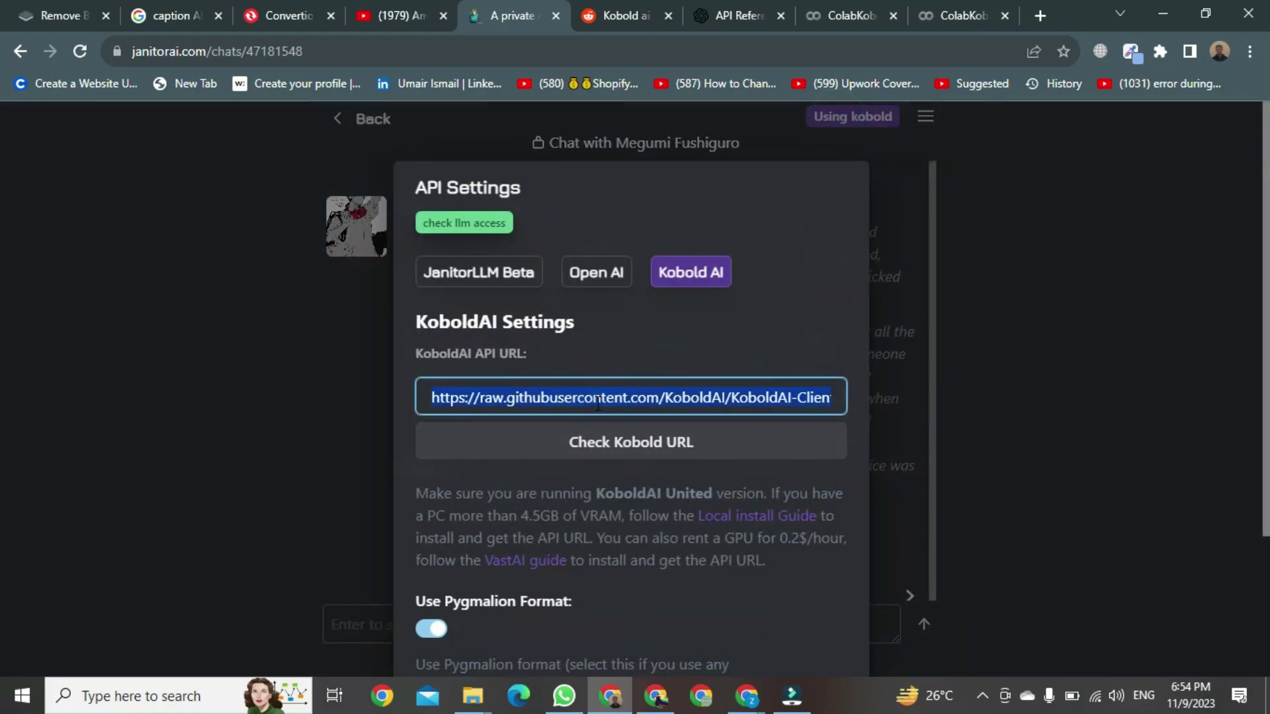
{"action": "key", "text": "BackSpace"}
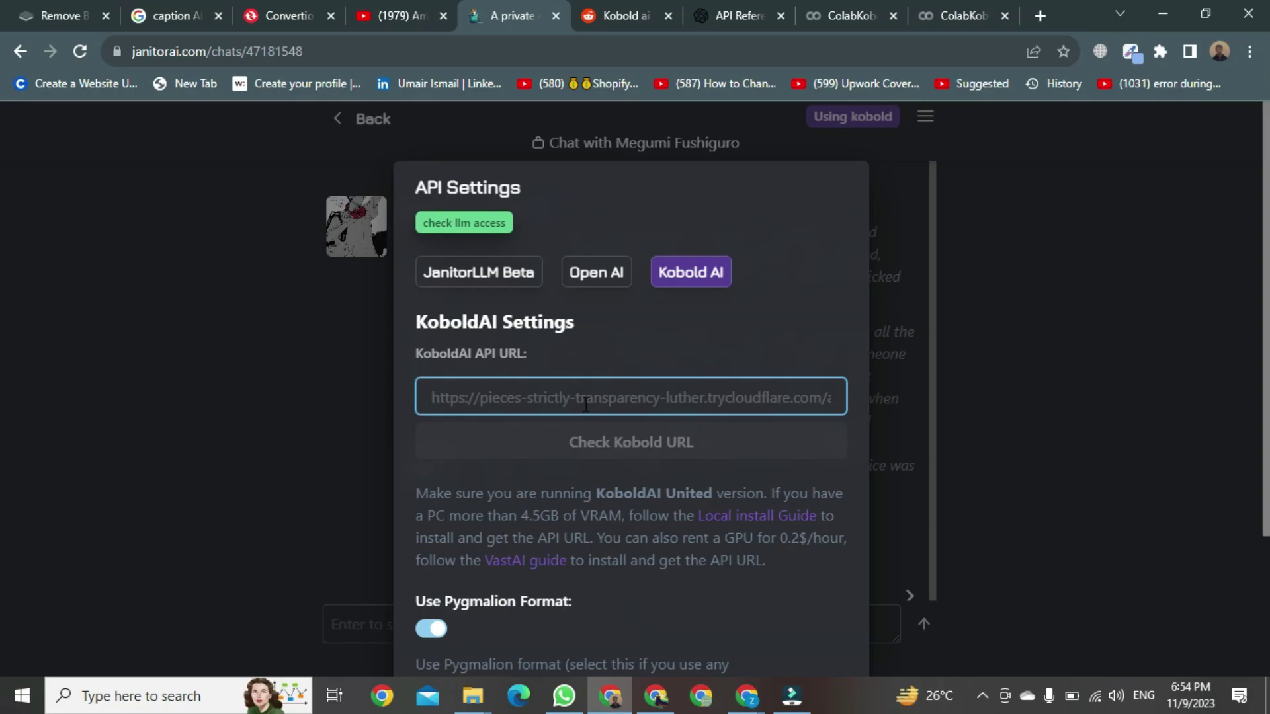
{"action": "scroll", "coordinate": [742, 525], "scroll_direction": "down", "scroll_amount": 3}
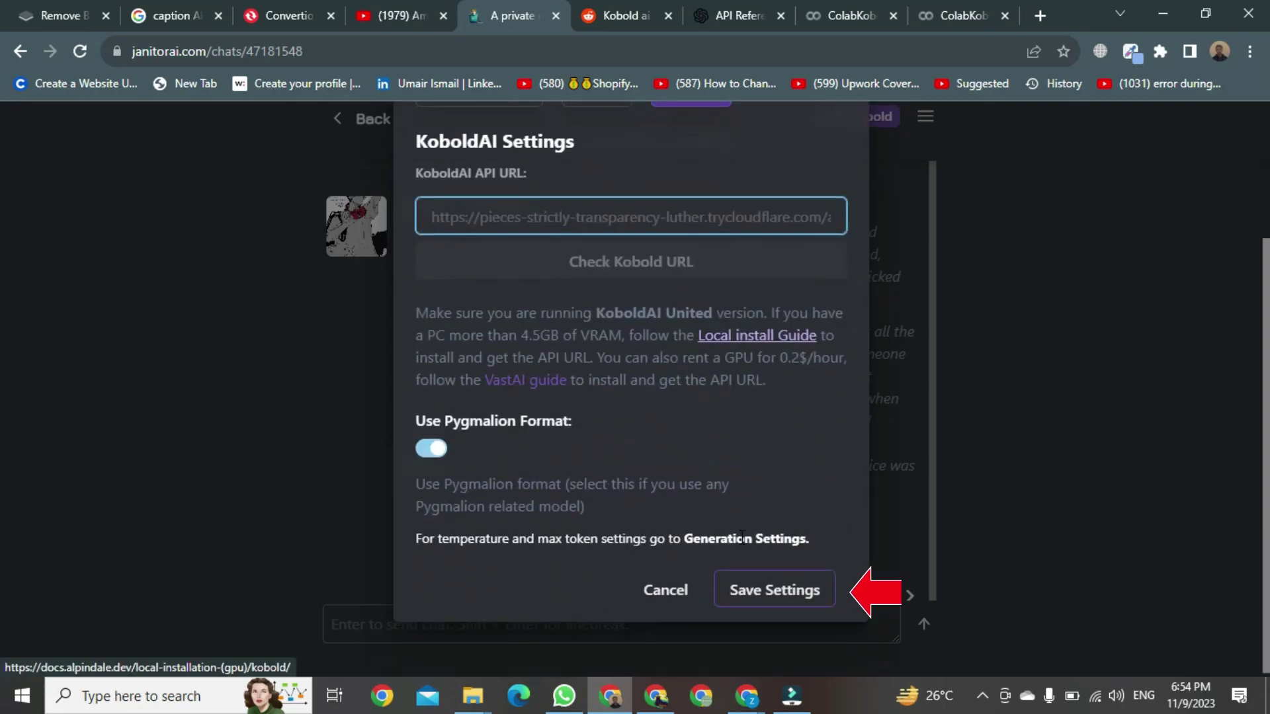
Save the API settings, leaving the chat reporting the API not ready
{"action": "left_click", "coordinate": [777, 594]}
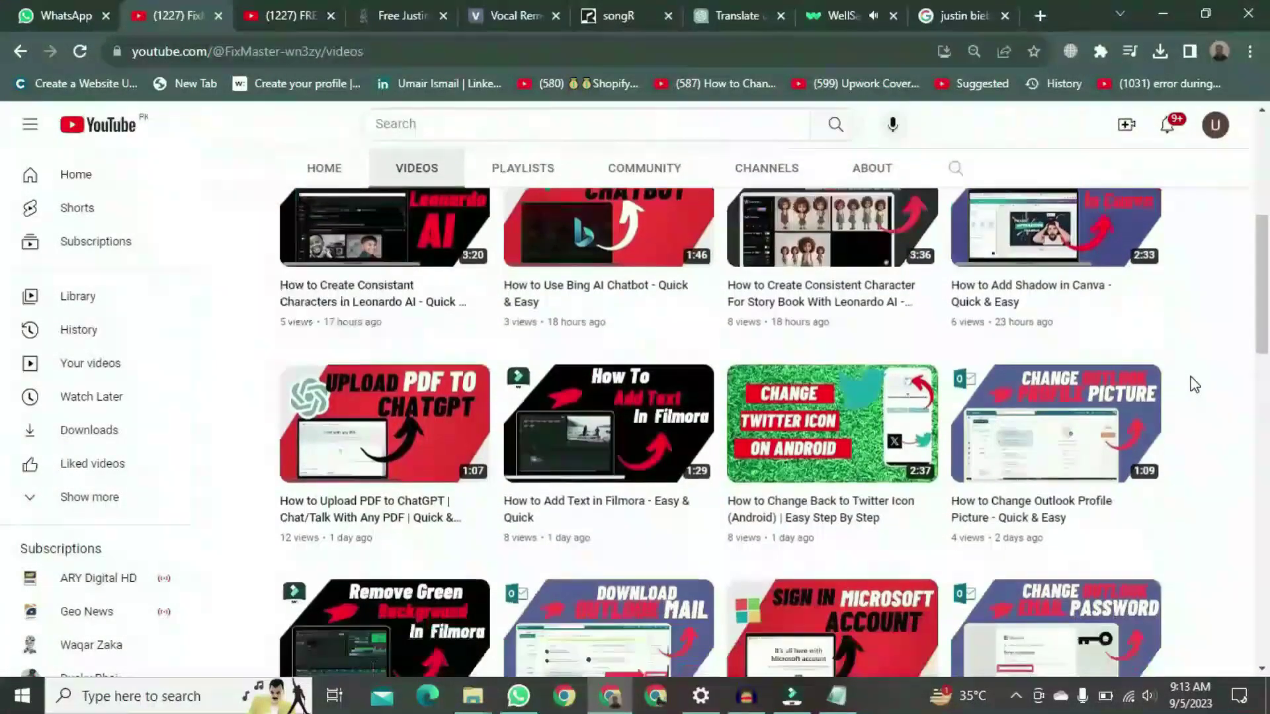
{"action": "scroll", "coordinate": [1195, 383], "scroll_direction": "down", "scroll_amount": 2}
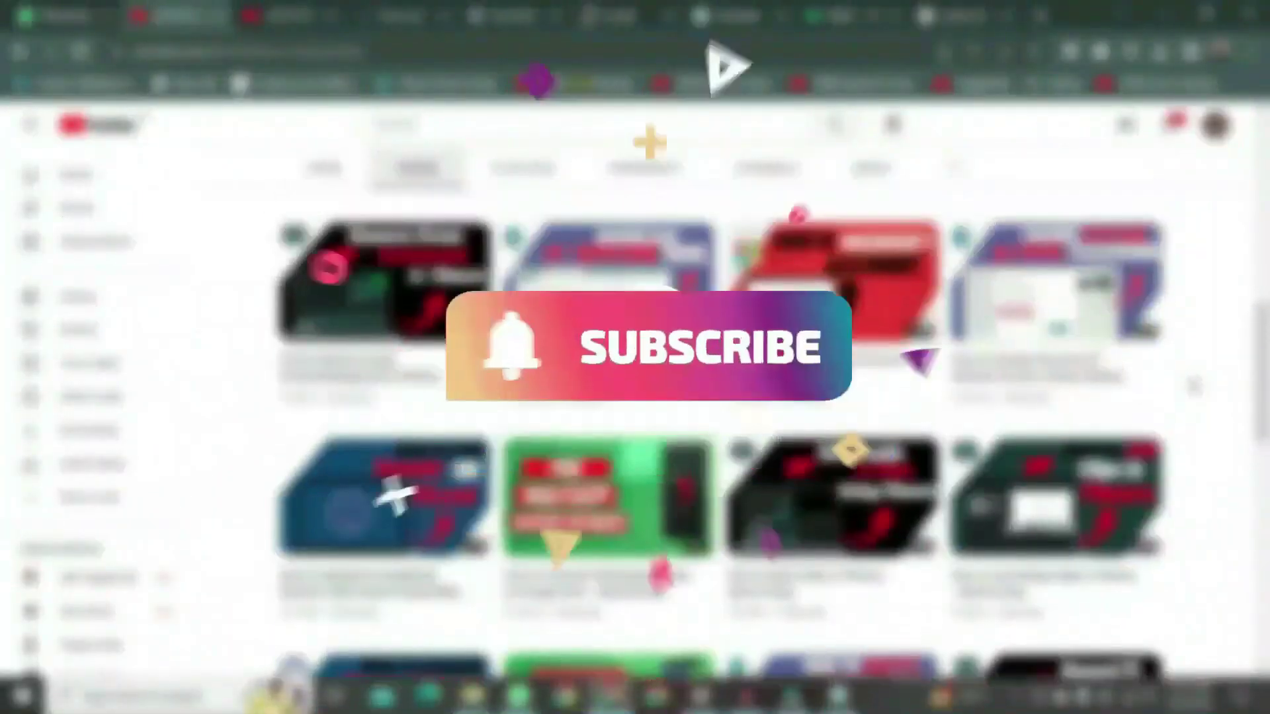